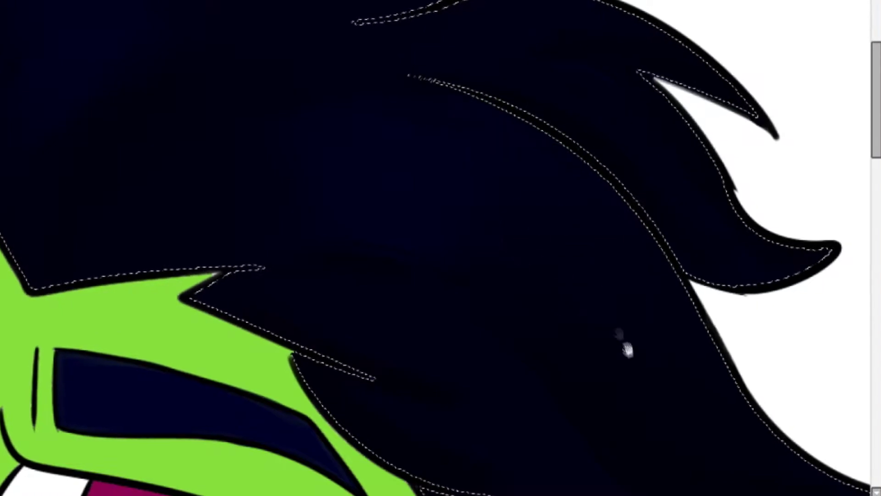
Blend dark navy shading across the large swept hair section above the broad eyebrow.
left_click_drag(626, 347, 412, 146)
left_click_drag(578, 246, 626, 260)
left_click_drag(487, 282, 609, 371)
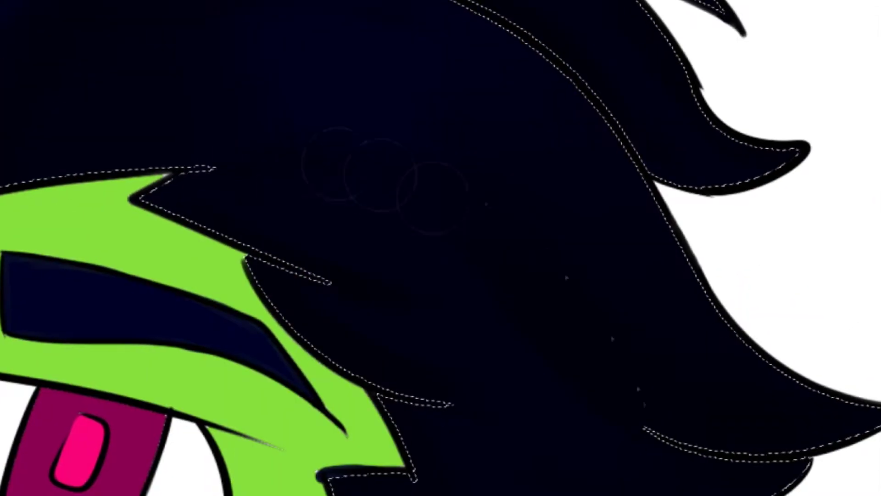
left_click_drag(20, 114, 230, 307)
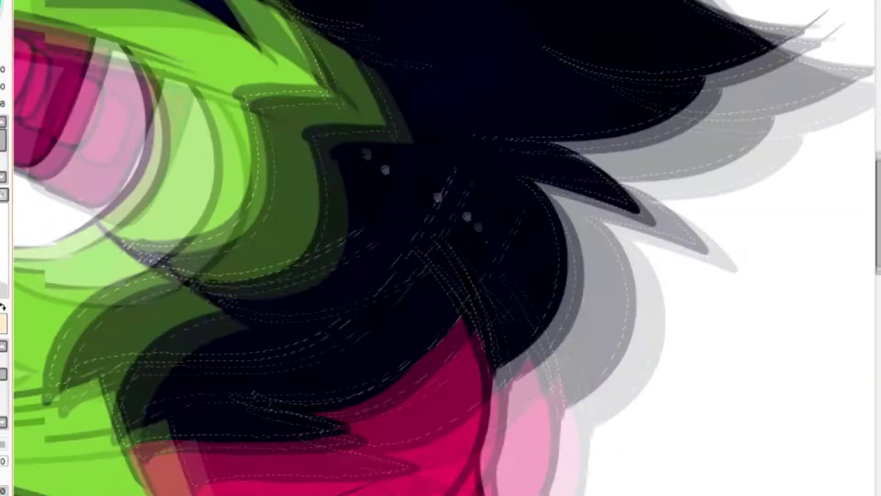
Shade the lower hair locks beside the cheek and above the collar with soft dark blue tones.
left_click_drag(437, 197, 478, 226)
left_click_drag(642, 250, 651, 292)
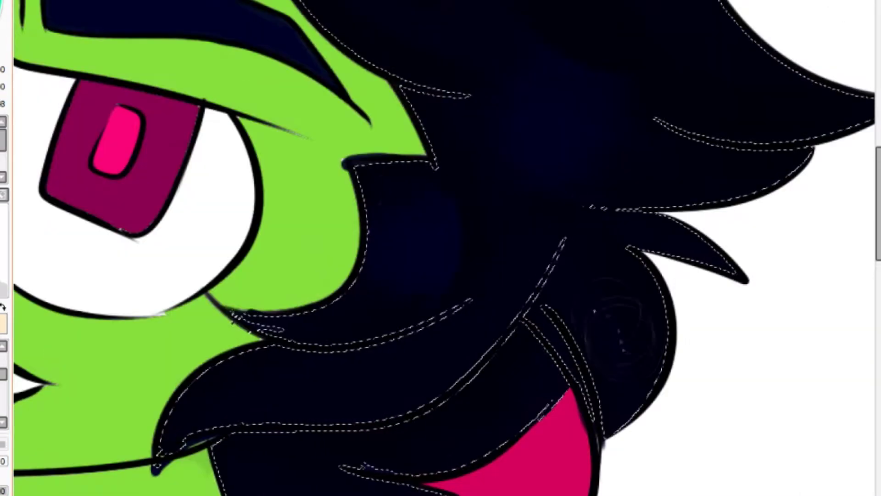
mouse_move(573, 293)
left_mouse_down()
mouse_move(799, 201)
mouse_move(796, 317)
left_mouse_up()
left_click_drag(663, 163, 450, 156)
mouse_move(440, 253)
left_mouse_down()
mouse_move(418, 335)
mouse_move(408, 450)
left_mouse_up()
left_click_drag(463, 115, 179, 367)
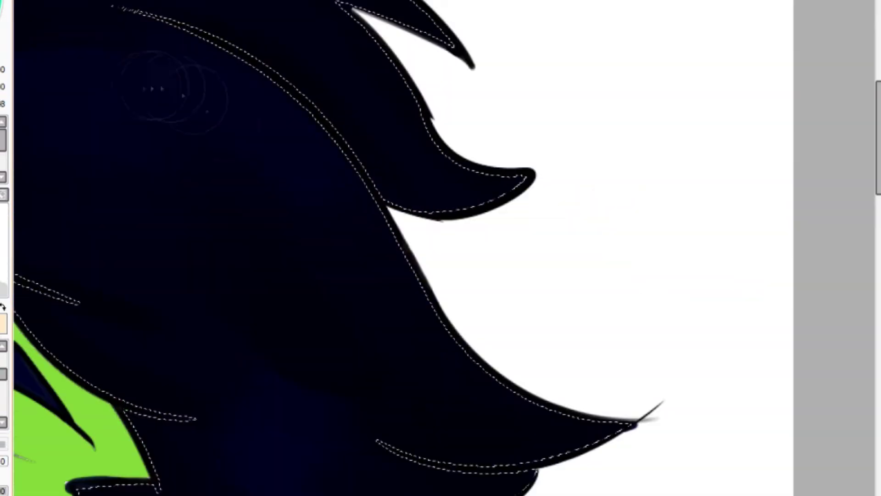
Blend navy tones into the large swept hair section and the pointed locks on its outer edge.
left_click_drag(87, 98, 509, 344)
left_click_drag(684, 220, 407, 275)
left_click_drag(504, 321, 431, 305)
left_click_drag(459, 390, 251, 194)
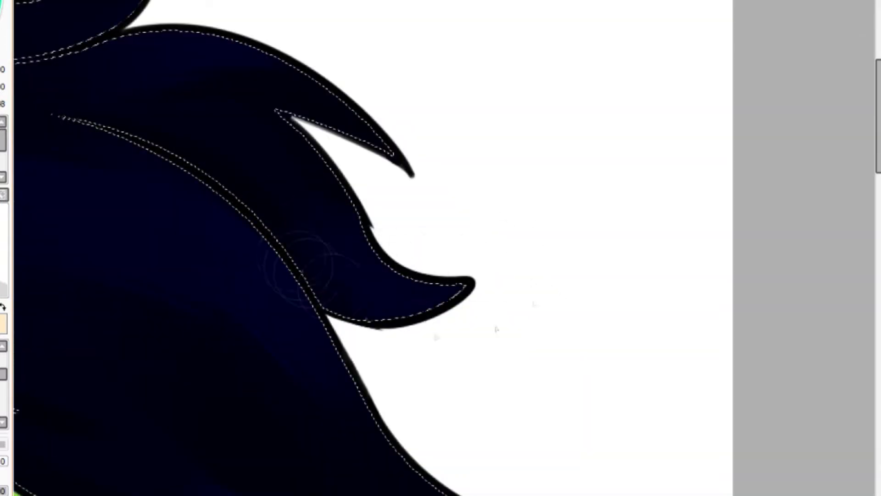
left_click_drag(60, 220, 821, 335)
left_click_drag(115, 436, 98, 248)
left_click_drag(32, 432, 175, 279)
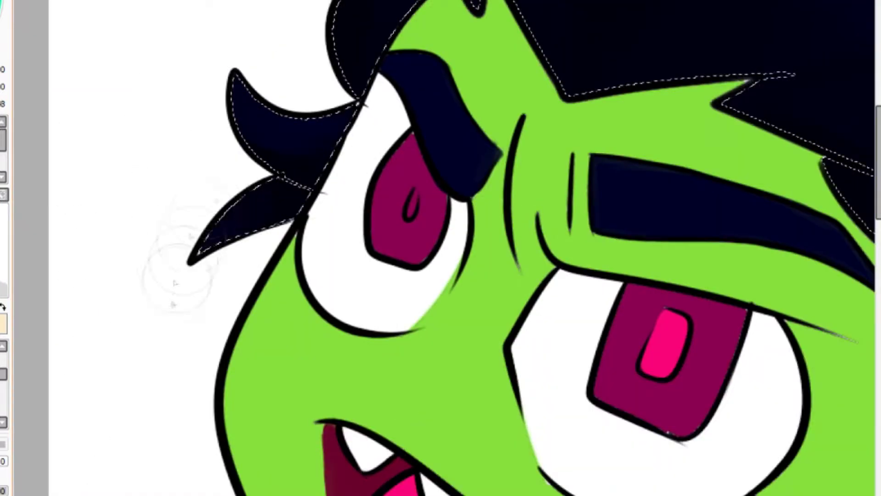
Soften the navy shading in the small tufts beside the narrower eye and the outer hair sweep.
left_click_drag(571, 69, 184, 448)
left_click_drag(287, 454, 89, 295)
left_click_drag(331, 324, 45, 199)
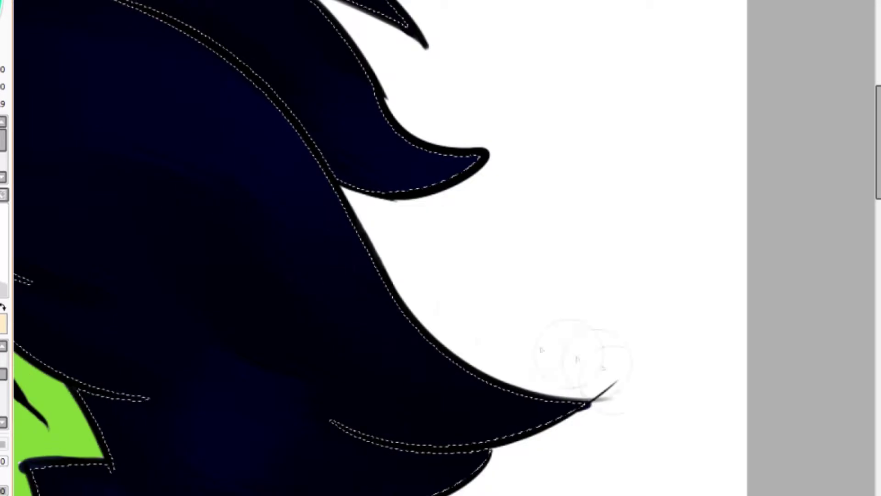
left_click_drag(349, 146, 599, 267)
left_click_drag(601, 201, 683, 215)
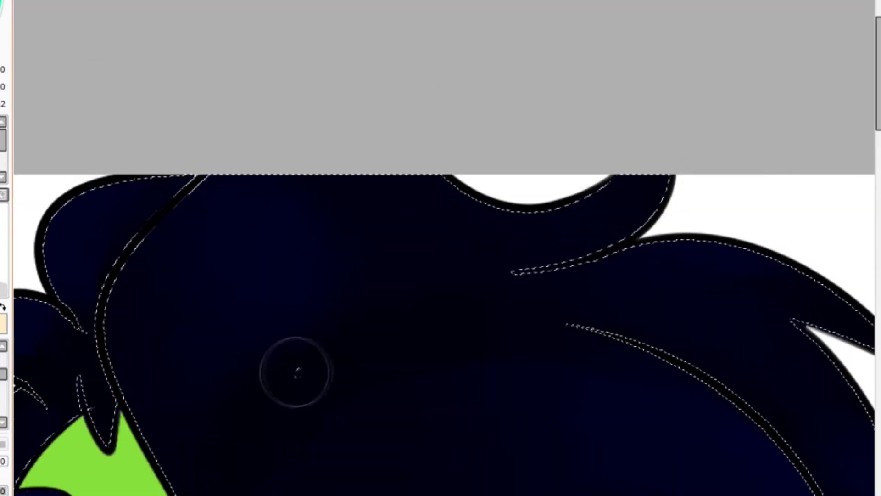
Shade the crown of the hair and the rounded locks over the forehead with blended navy and black.
left_click_drag(92, 408, 320, 274)
left_click_drag(414, 61, 406, 263)
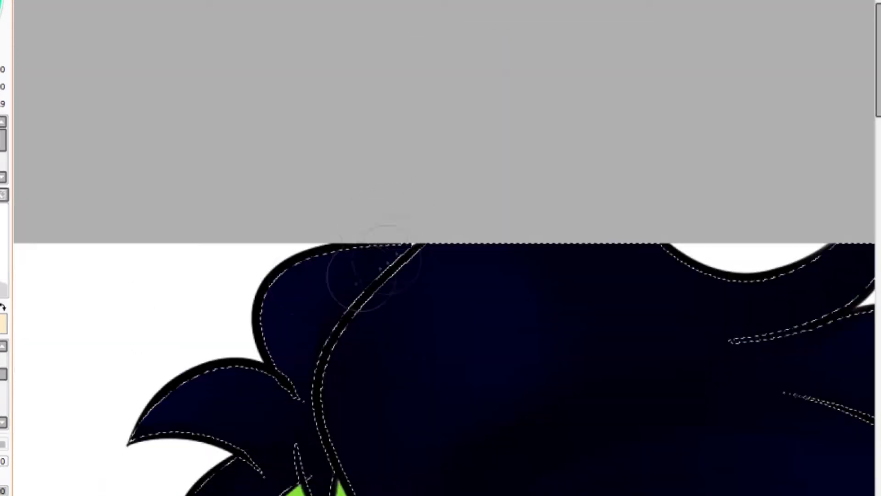
left_click_drag(551, 459, 306, 138)
left_click_drag(565, 482, 270, 321)
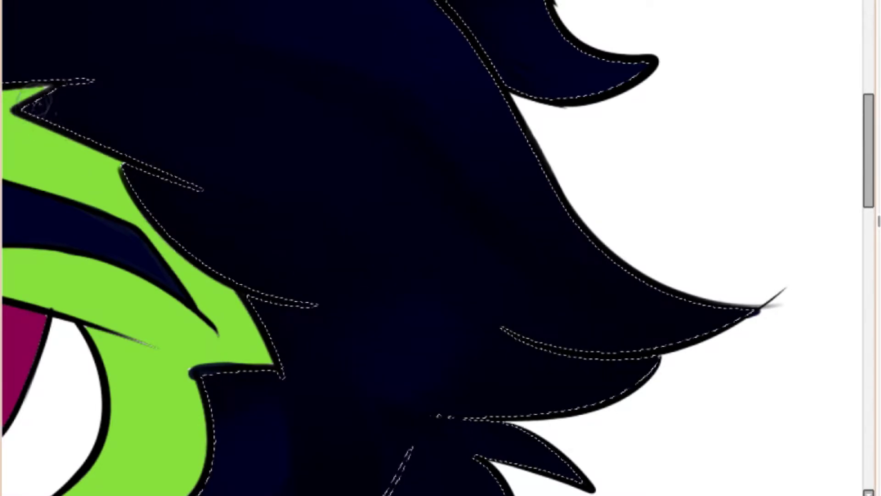
Refine the dark shading along the hairline above the eyebrows and in the side tufts.
left_click_drag(250, 166, 178, 448)
left_click_drag(334, 316, 767, 239)
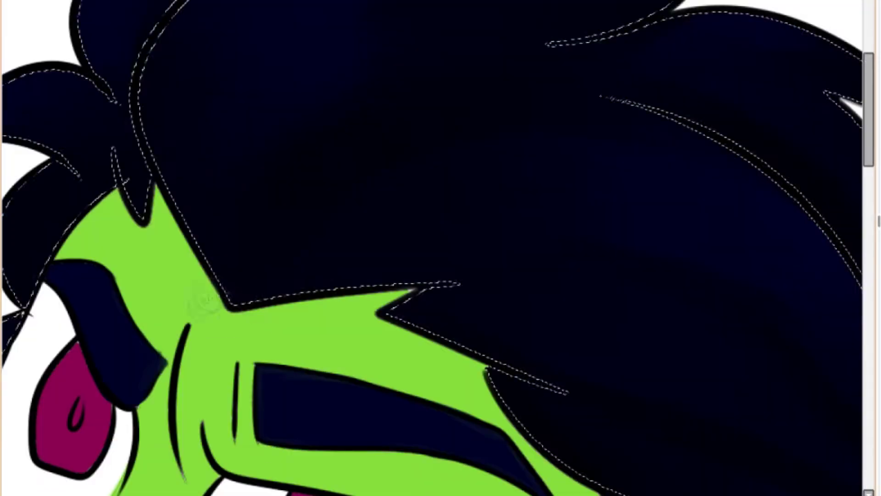
left_click_drag(602, 144, 716, 242)
left_click_drag(28, 380, 78, 211)
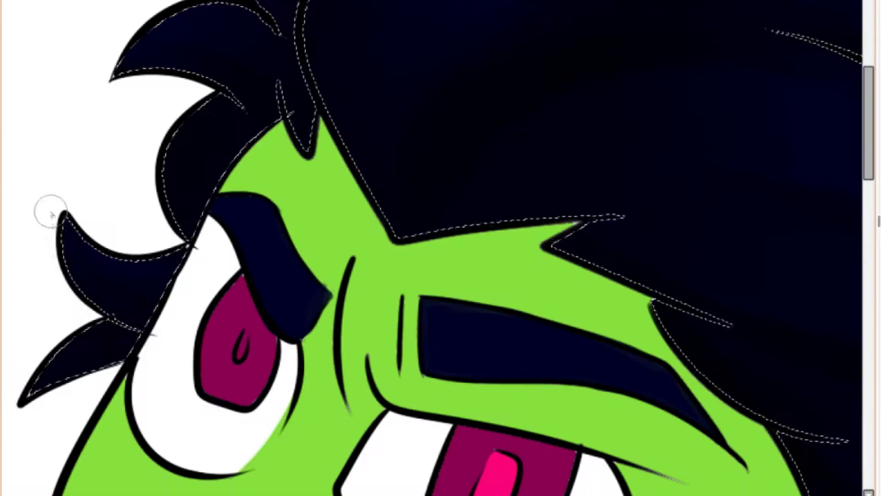
left_click_drag(164, 381, 236, 324)
left_click_drag(642, 115, 225, 228)
Build up the blue tones in the middle of the large hair sweep and the locks below it.
scroll(187, 222, "down", 3)
left_click_drag(443, 409, 602, 419)
scroll(354, 188, "up", 4)
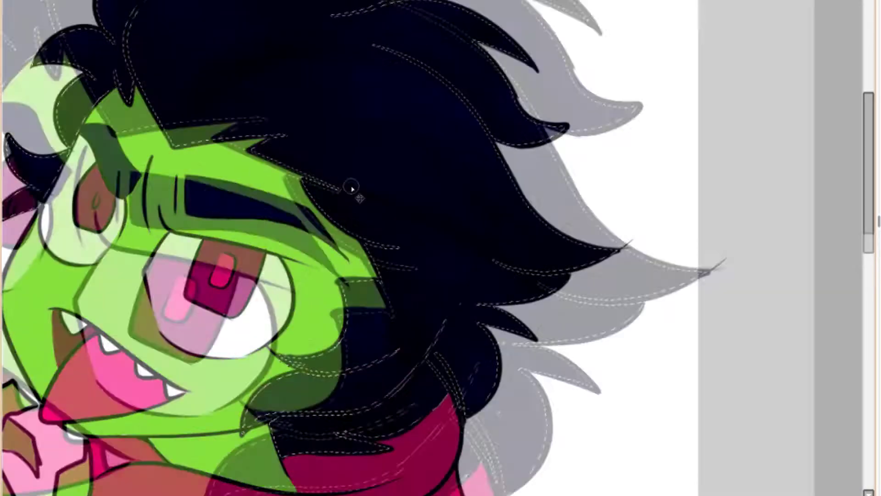
scroll(407, 354, "up", 1)
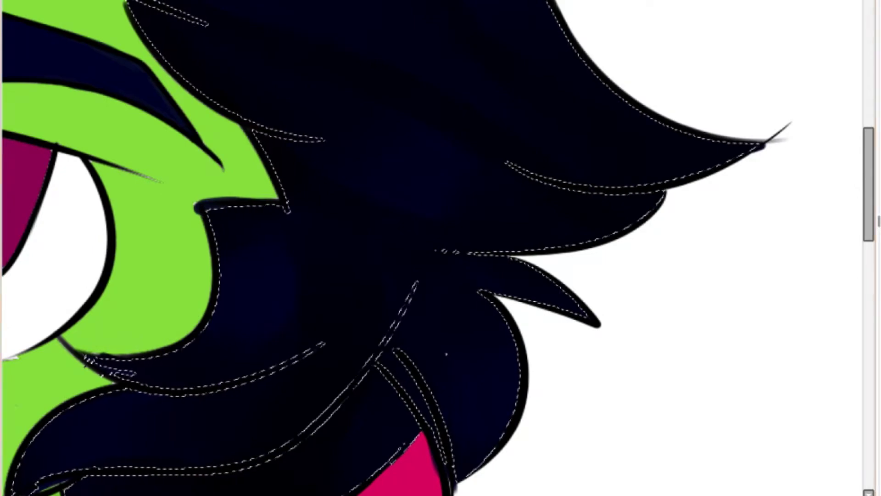
scroll(304, 235, "up", 2)
scroll(304, 234, "right", 2)
scroll(303, 235, "down", 3)
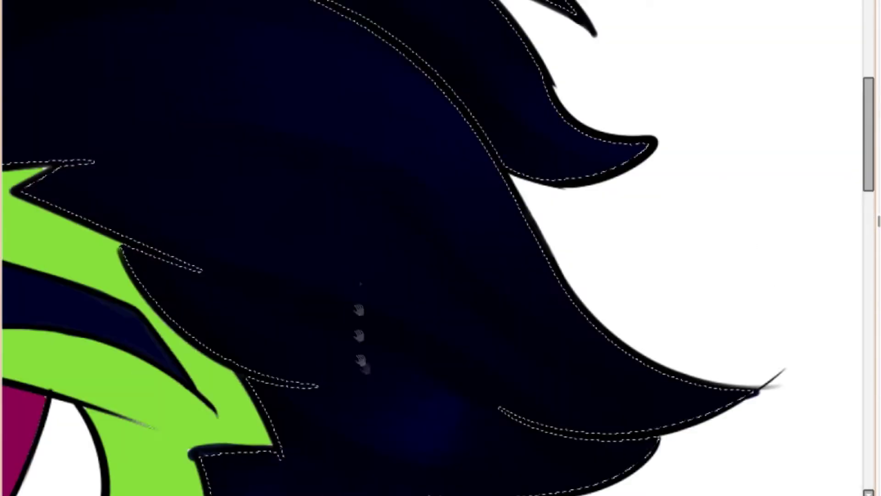
scroll(629, 209, "up", 4)
scroll(610, 232, "down", 4)
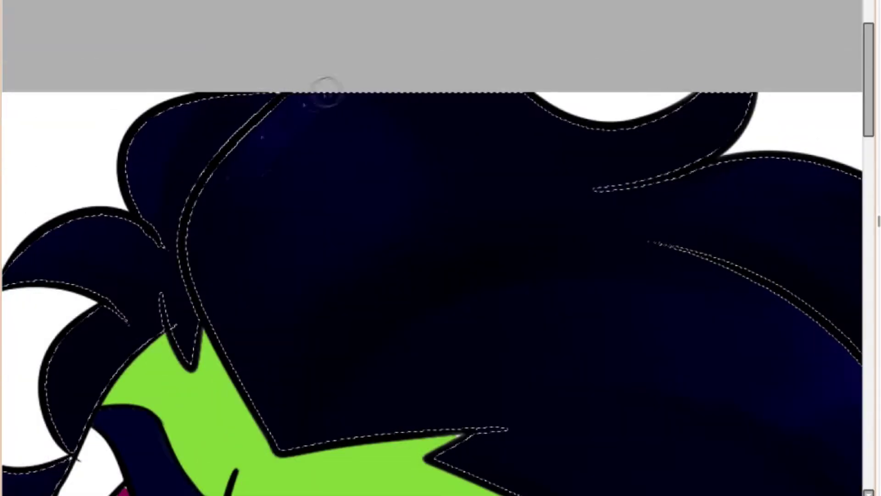
Paint and blend soft blue highlights into the front of the hair's crown.
mouse_move(491, 273)
left_mouse_down()
mouse_move(364, 277)
mouse_move(285, 131)
mouse_move(412, 154)
mouse_move(277, 167)
left_mouse_up()
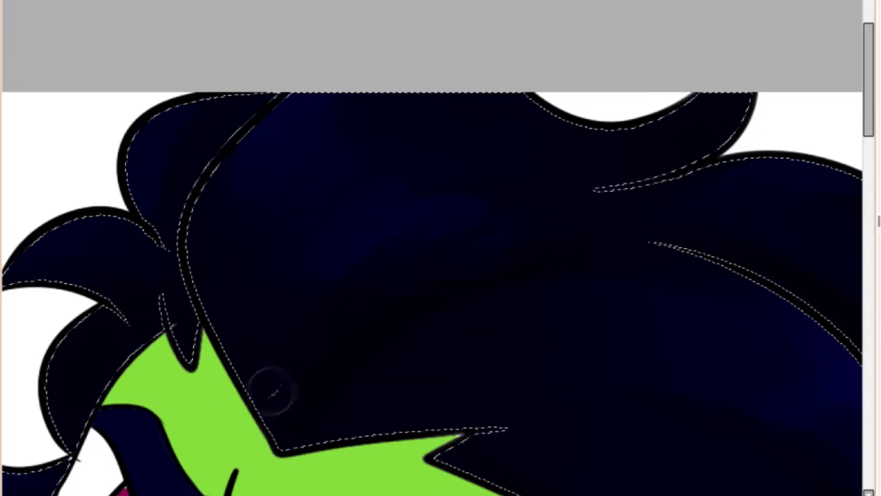
scroll(554, 146, "down", 2)
left_click_drag(596, 269, 456, 338)
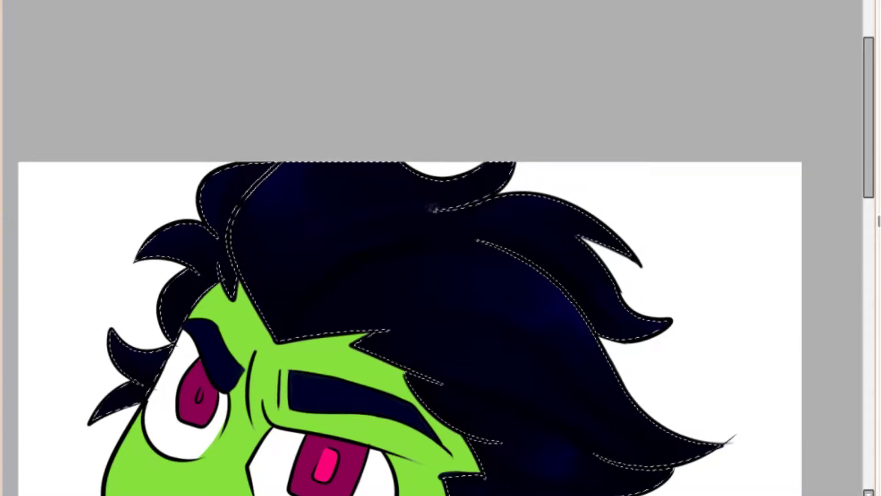
Blend blue highlights and darker strands through the large hair sweep toward its pointed outer tip.
scroll(33, 257, "down", 7)
scroll(33, 256, "right", 9)
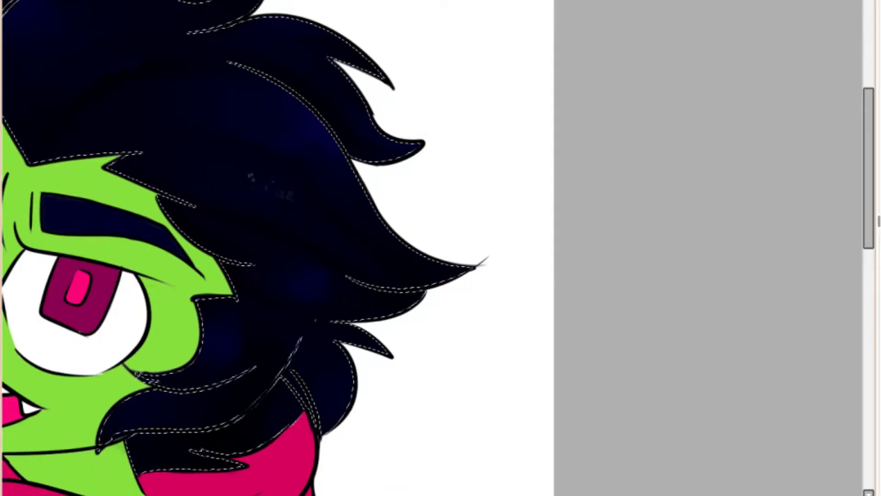
scroll(185, 36, "up", 3)
left_click_drag(367, 252, 307, 155)
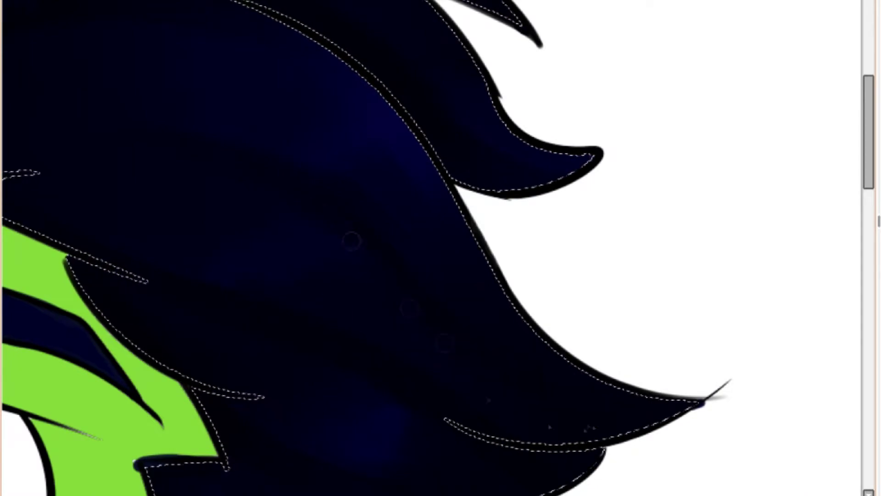
left_click_drag(353, 240, 648, 290)
left_click_drag(476, 207, 545, 299)
left_click_drag(443, 286, 762, 316)
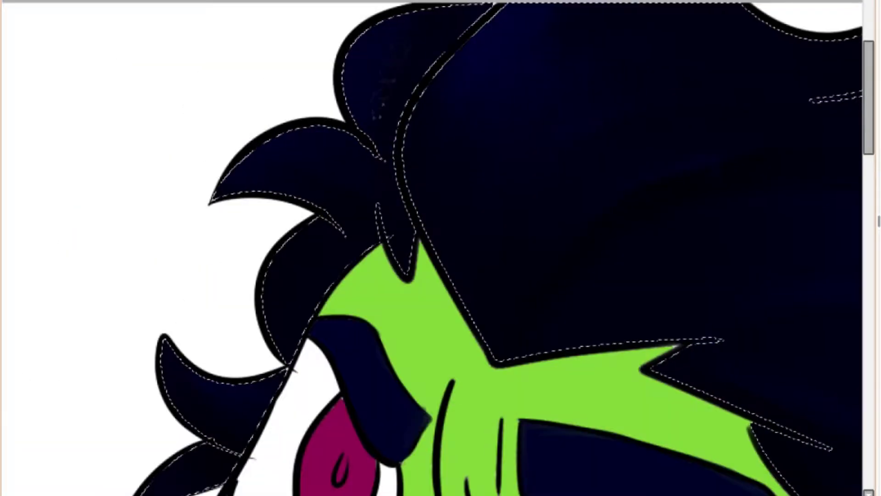
Strengthen the blue highlights on the crown, the large sweep and the lock beside the cheek.
scroll(438, 249, "down", 2)
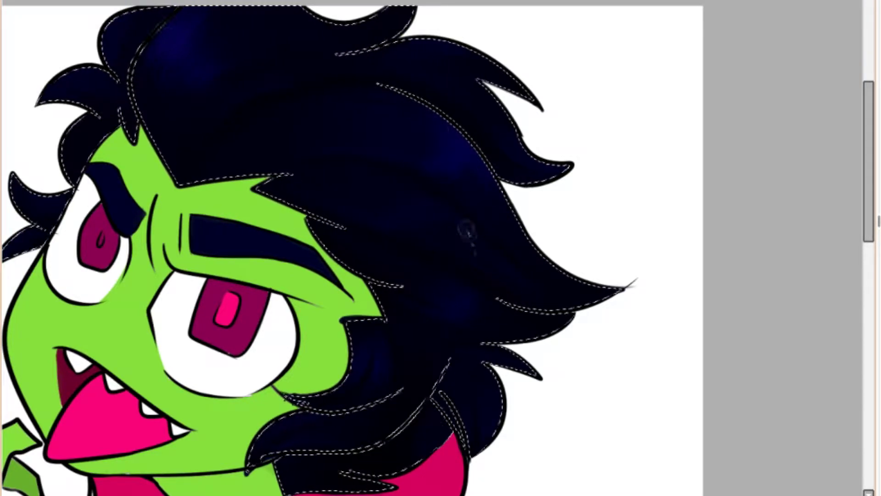
left_click_drag(499, 290, 693, 285)
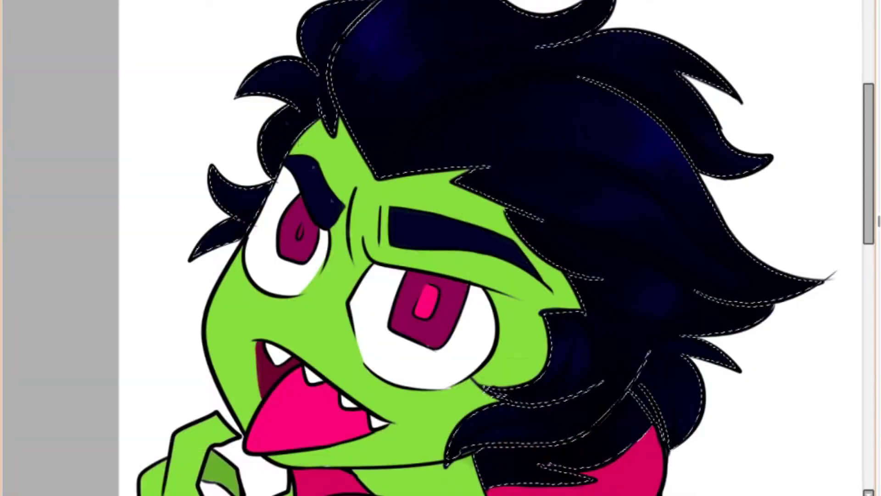
left_click_drag(576, 376, 365, 293)
left_click_drag(524, 238, 429, 257)
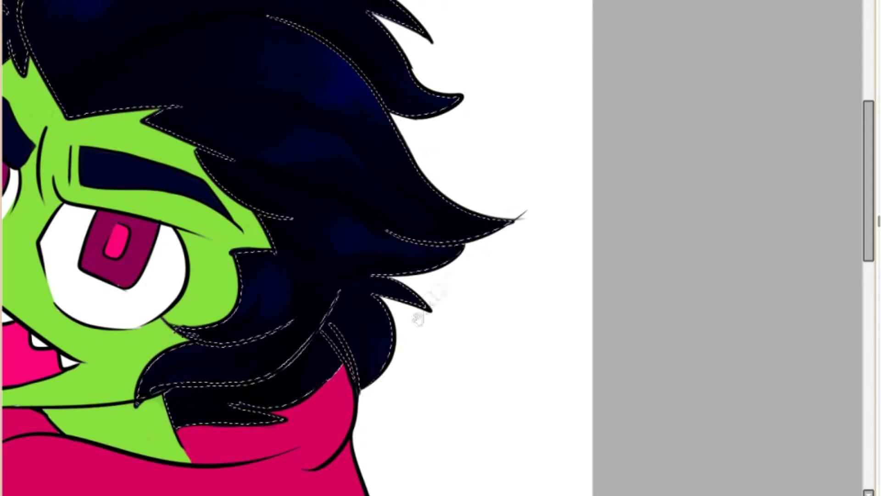
scroll(429, 258, "down", 1)
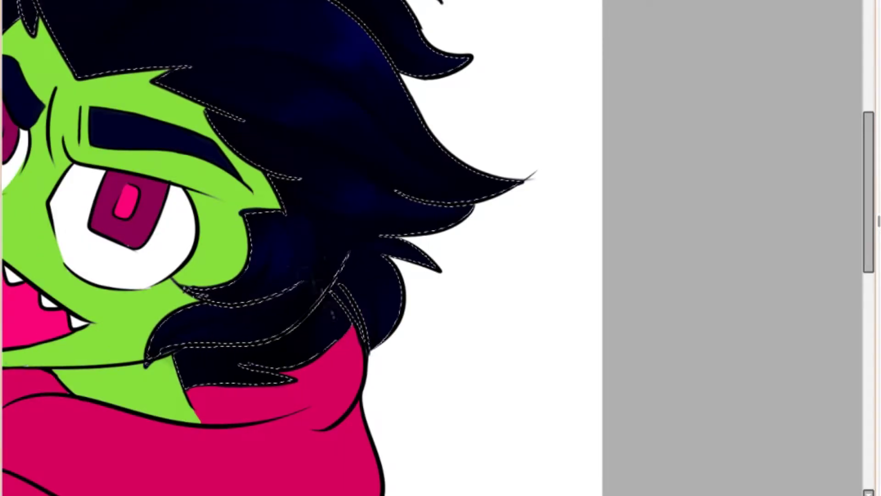
scroll(326, 310, "up", 3)
scroll(326, 310, "left", 5)
mouse_move(534, 119)
left_mouse_down()
mouse_move(324, 195)
mouse_move(406, 212)
mouse_move(453, 204)
left_mouse_up()
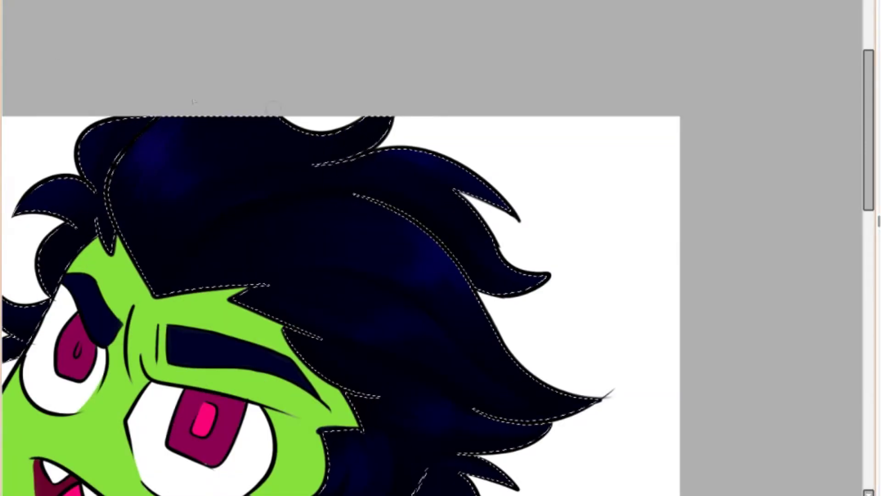
Blend faint purple tints into the large hair sweep, beside its blue highlight and near the temple.
scroll(321, 156, "down", 2)
scroll(321, 156, "right", 2)
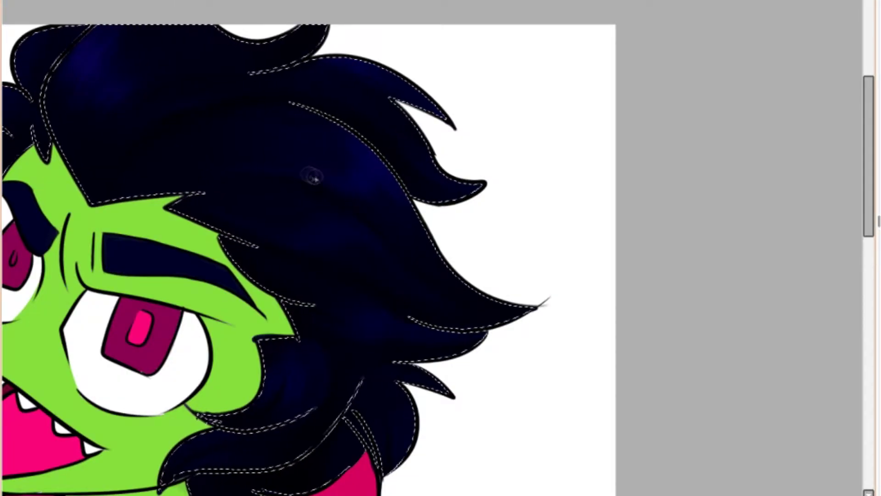
scroll(321, 179, "down", 2)
scroll(500, 309, "left", 2)
left_click_drag(379, 187, 461, 212)
left_click_drag(413, 183, 438, 282)
left_click_drag(214, 118, 198, 154)
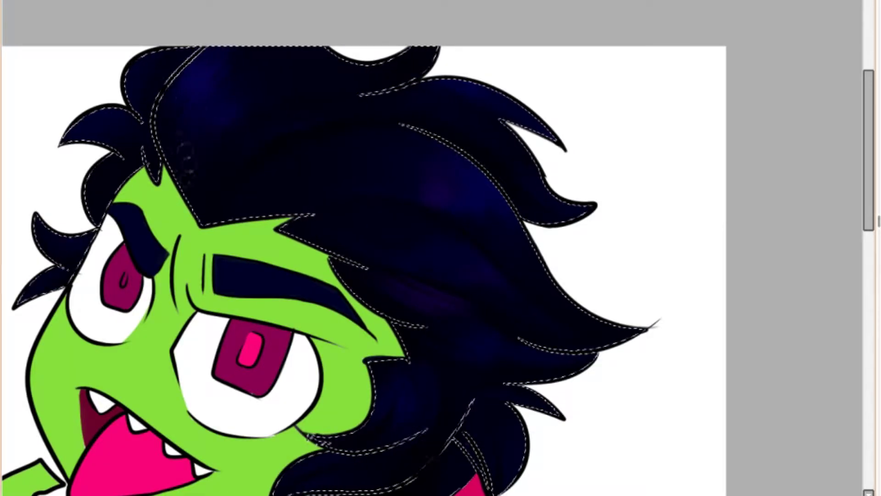
Touch up the shading in the outer and lower locks and blend a brighter blue highlight into the crown.
scroll(441, 248, "right", 2)
scroll(441, 248, "up", 1)
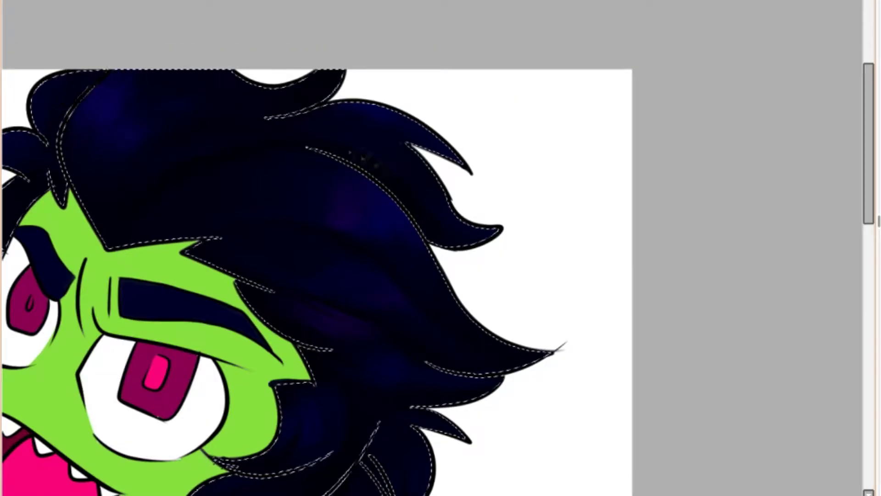
scroll(510, 286, "down", 3)
scroll(510, 286, "right", 1)
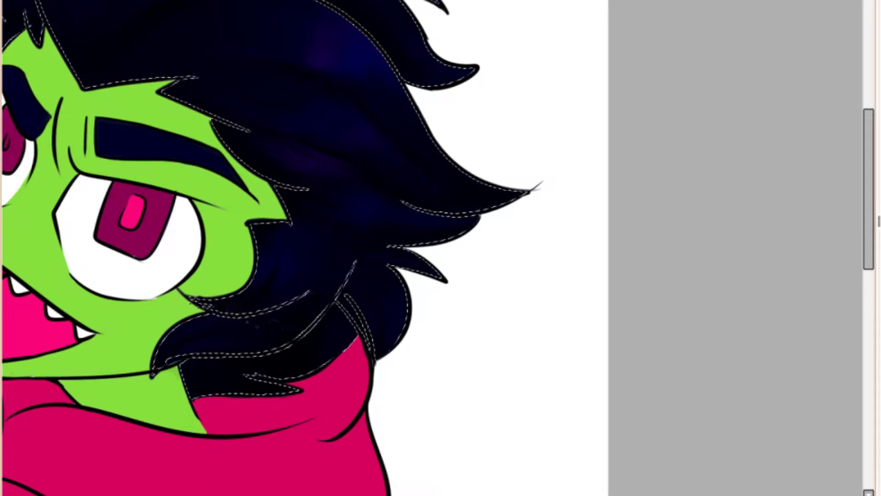
left_click_drag(481, 223, 684, 308)
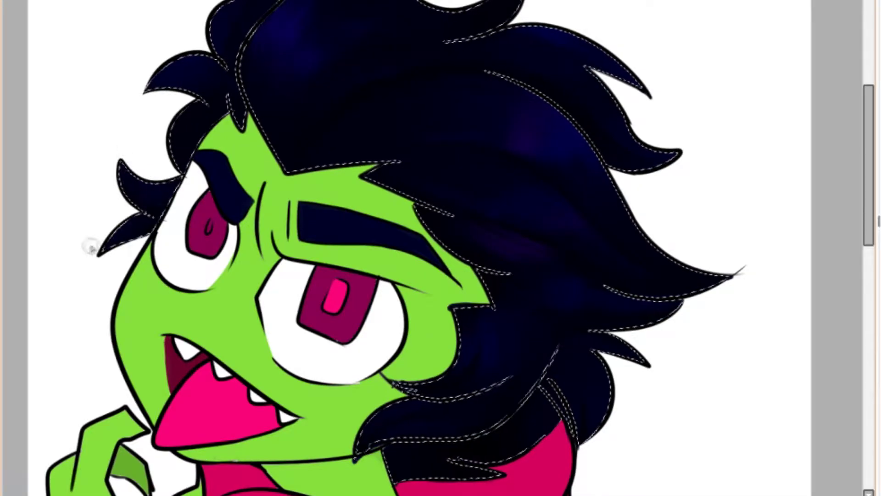
left_click_drag(90, 248, 82, 368)
mouse_move(515, 293)
left_mouse_down()
mouse_move(452, 287)
mouse_move(477, 154)
mouse_move(451, 210)
mouse_move(358, 219)
left_mouse_up()
scroll(440, 248, "down", 1)
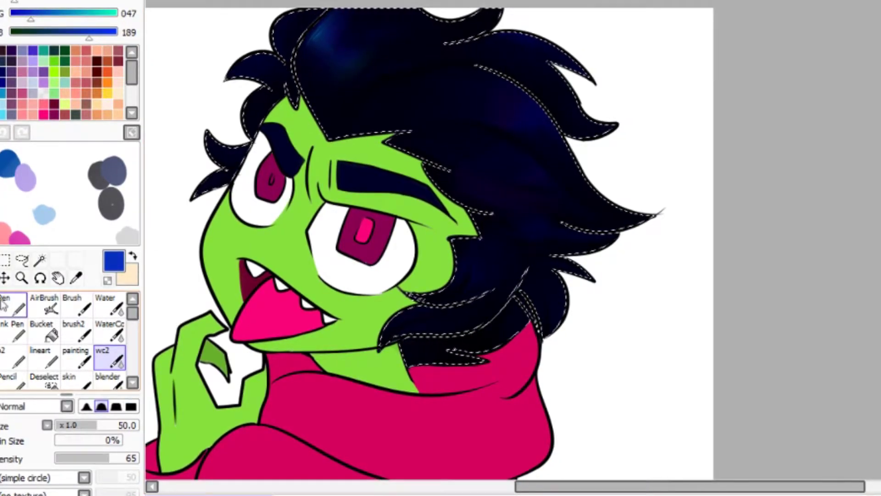
Draw a bright blue highlight on the crown with the Pencil and switch to the wc2 brush for blending.
left_click(9, 380)
mouse_move(313, 45)
left_mouse_down()
mouse_move(342, 55)
mouse_move(317, 44)
mouse_move(337, 21)
left_mouse_up()
left_click(109, 357)
Draw bright blue zigzag highlights on the large sweep and lower locks with the Pencil, and blend them using the wc2 brush.
left_click_drag(413, 158, 339, 171)
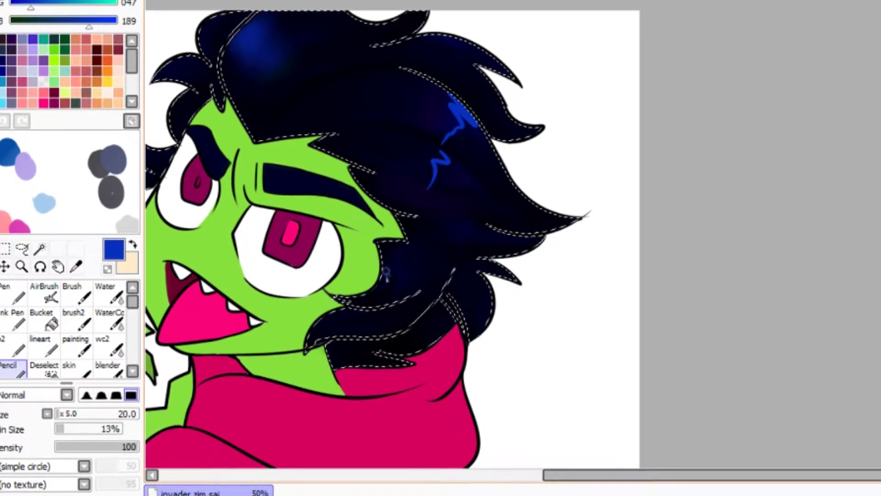
left_click_drag(409, 243, 410, 294)
left_click_drag(326, 133, 377, 126)
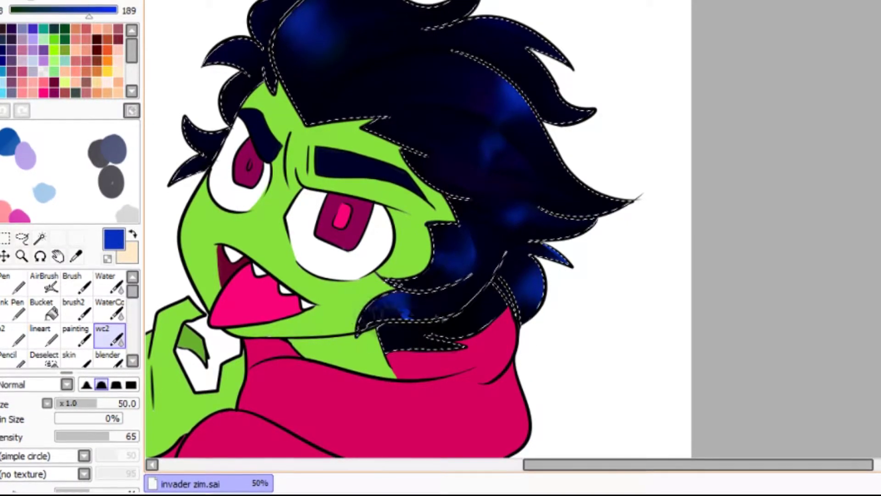
left_click_drag(333, 277, 350, 299)
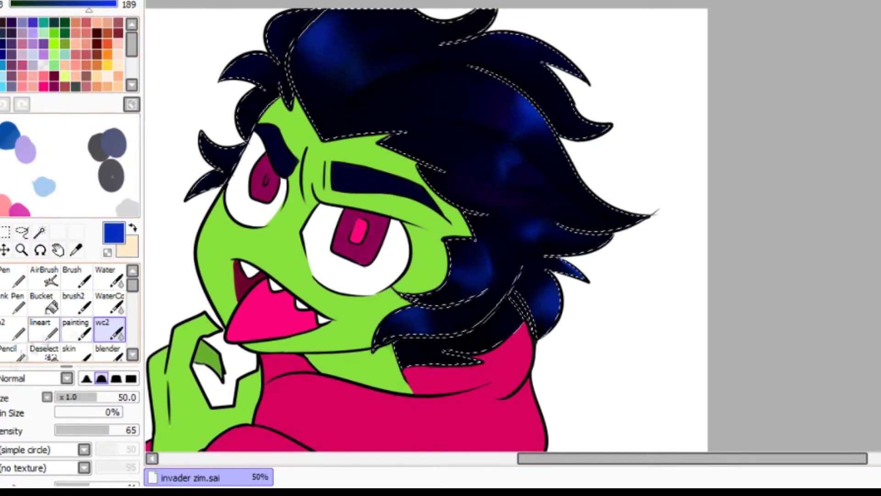
Blend blue highlights into the small outer locks beside the forehead and shift the hair's hue toward violet with Hue and Saturation.
left_click(108, 331)
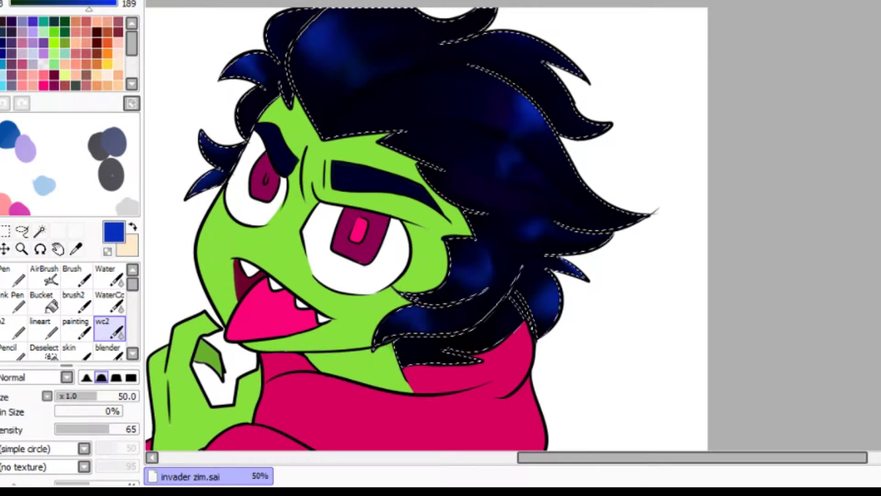
key("ctrl+u")
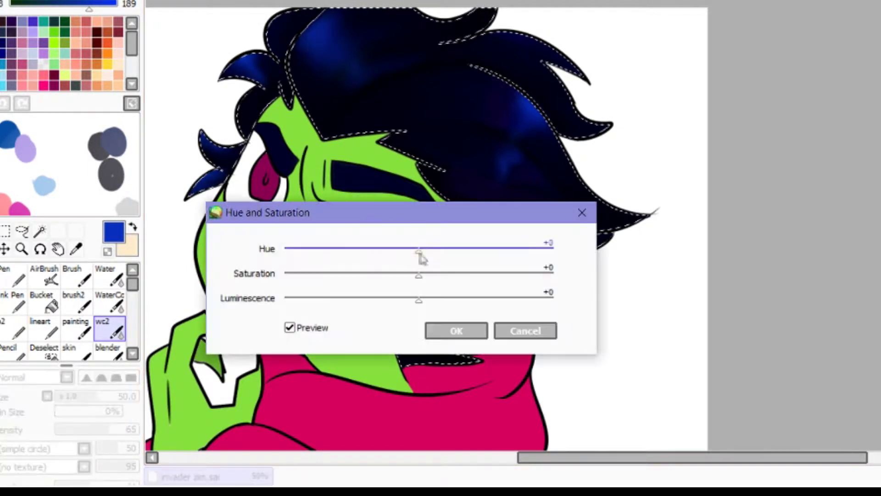
left_click_drag(419, 256, 367, 253)
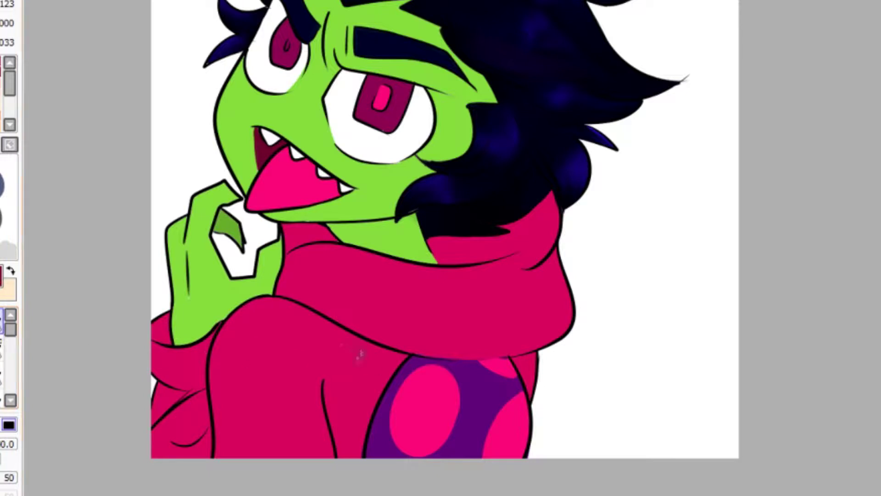
Select the magenta hoodie's collar, shoulder and sleeve areas, excluding the spotted patch.
left_click_drag(358, 354, 334, 417)
key("ctrl+z")
key("g")
left_click(283, 428)
left_click(379, 306)
left_click(182, 367)
left_click(193, 427)
left_click(168, 400)
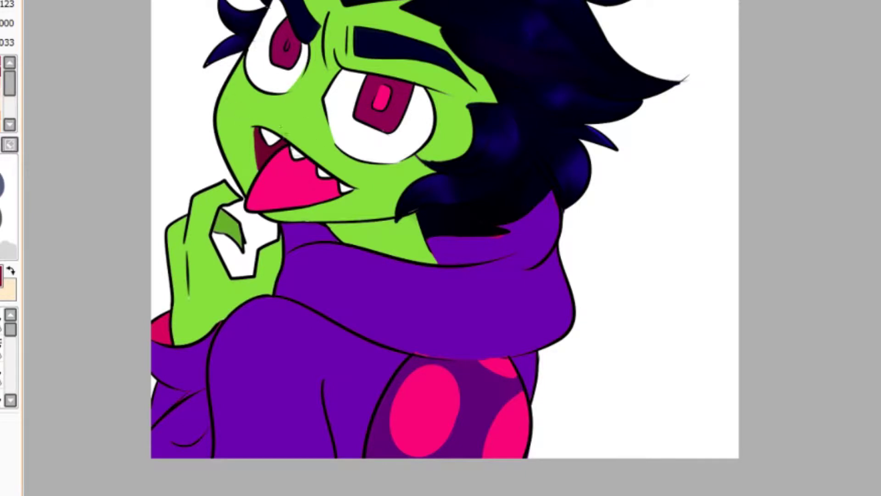
left_click(2, 375)
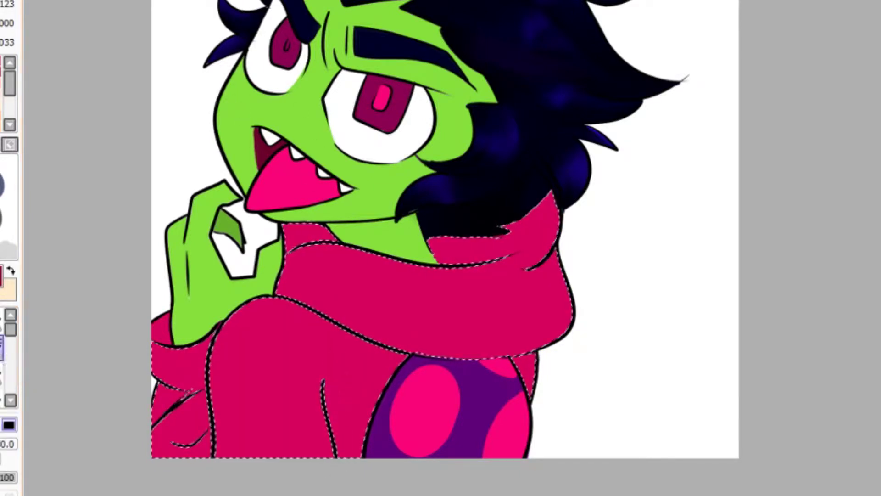
key("ctrl+w")
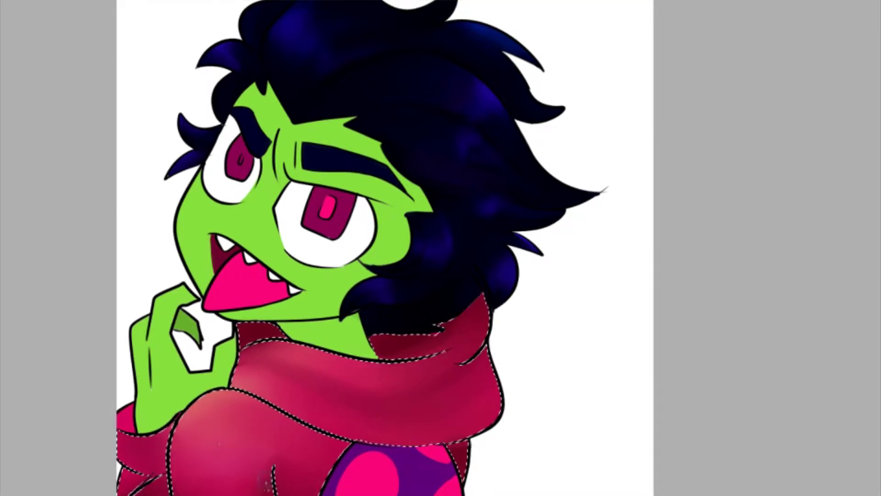
Deselect the shaded hoodie and recolor its black outlines dark red.
key("ctrl+d")
left_click_drag(185, 408, 177, 380)
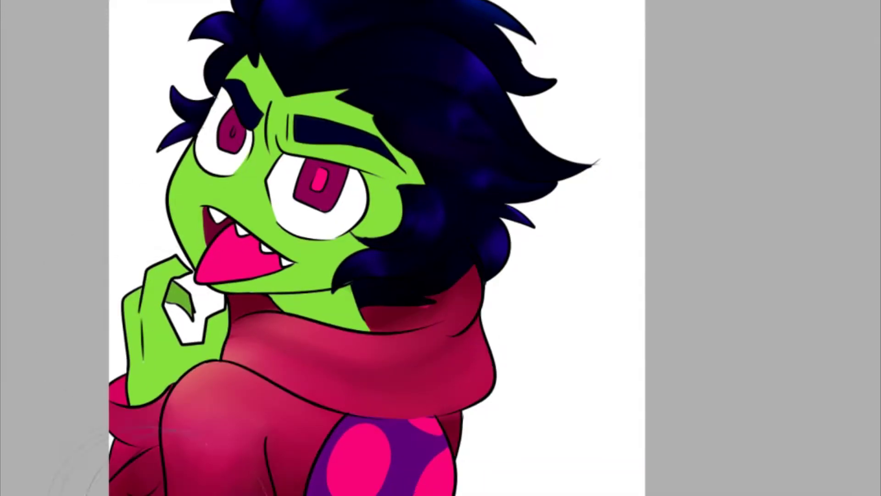
left_click_drag(143, 495, 495, 387)
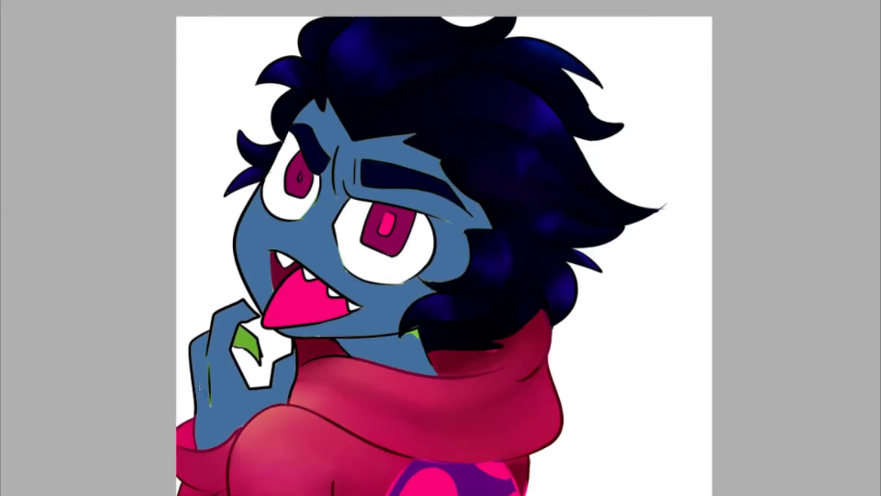
Paint darker green shading inside the skin selection across the forehead, around the eyes, over the nose area and on the ear.
key("ctrl+z")
key("ctrl+plus")
key("ctrl+plus")
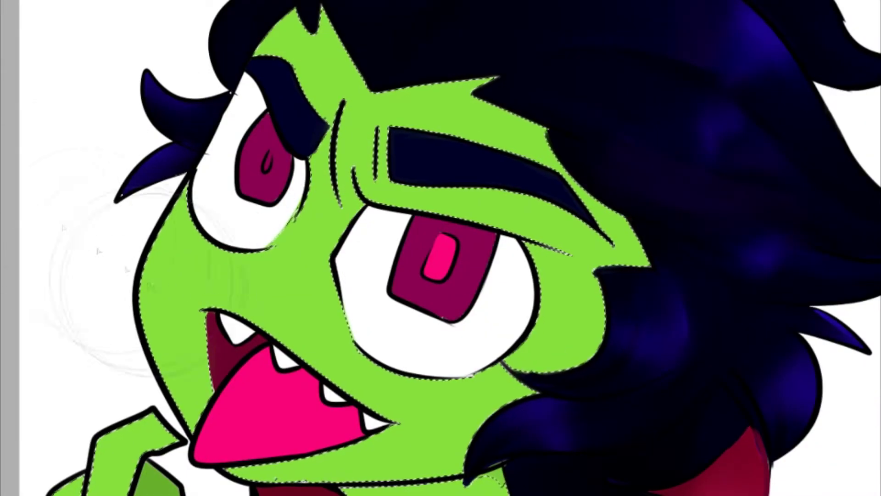
mouse_move(296, 280)
left_mouse_down()
mouse_move(348, 163)
mouse_move(197, 239)
mouse_move(537, 335)
mouse_move(557, 294)
left_mouse_up()
left_click_drag(339, 137, 326, 59)
left_click_drag(390, 115, 557, 321)
left_click_drag(519, 165, 592, 207)
left_click_drag(486, 322, 479, 211)
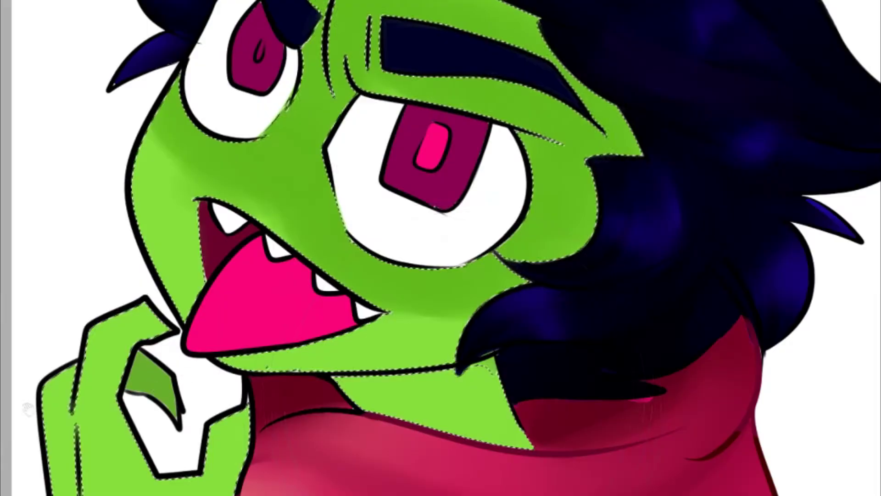
Shade the neck beneath the jaw, soften the face shadows and blend bright lime highlights into both cheeks.
left_click_drag(496, 68, 596, 115)
mouse_move(337, 383)
left_mouse_down()
mouse_move(498, 374)
mouse_move(528, 443)
left_mouse_up()
left_click_drag(321, 276, 426, 248)
left_click_drag(181, 339, 177, 422)
left_click_drag(505, 229, 327, 334)
left_click_drag(92, 197, 76, 257)
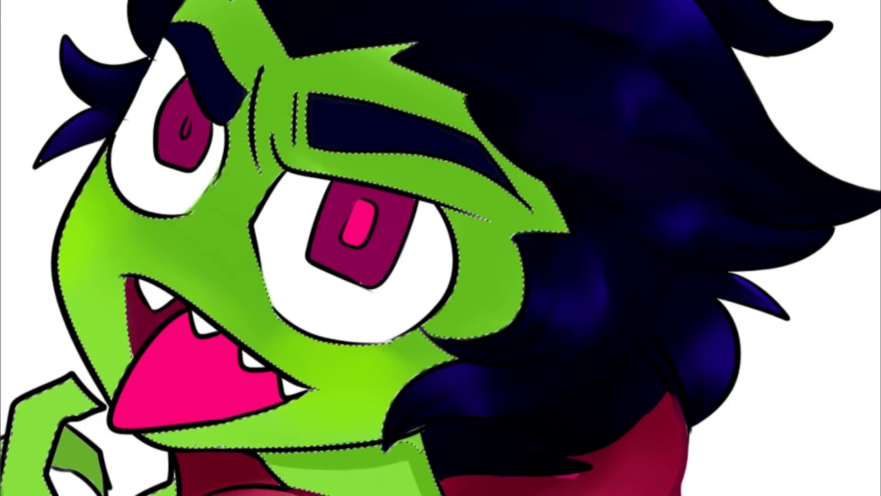
Smooth the cheek highlights and blend lime highlights and darker green shading into the fingers and hand.
left_click_drag(303, 358, 390, 381)
left_click_drag(340, 362, 409, 369)
mouse_move(37, 404)
left_mouse_down()
mouse_move(29, 296)
mouse_move(189, 290)
left_mouse_up()
left_click_drag(142, 330, 171, 302)
left_click_drag(137, 348, 149, 413)
mouse_move(298, 381)
left_mouse_down()
mouse_move(256, 436)
mouse_move(123, 482)
left_mouse_up()
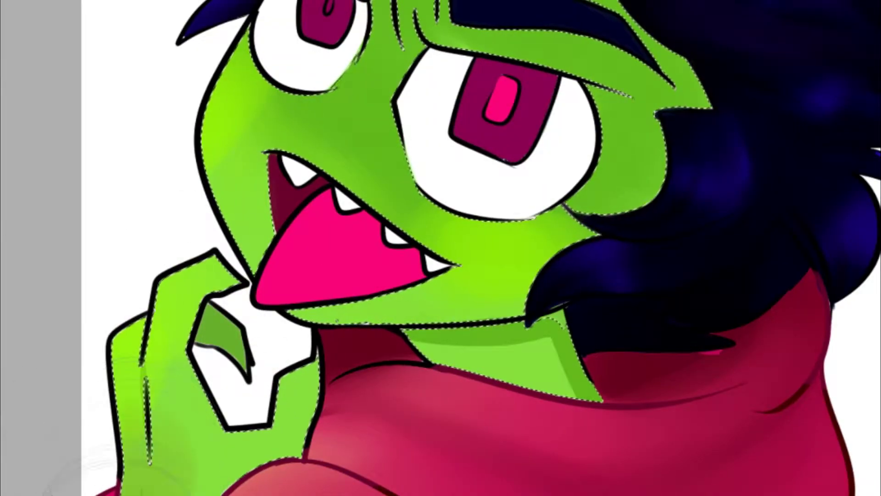
Add an olive shadow over the upper face and adjust it to hue -23, saturation -53 and a higher luminescence.
scroll(315, 413, "down", 3)
left_click_drag(349, 156, 482, 284)
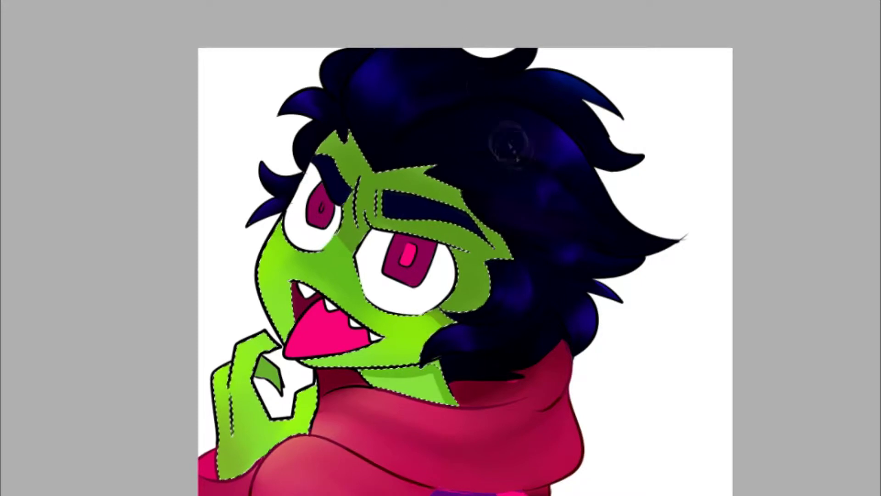
left_click(55, 2)
left_click(115, 4)
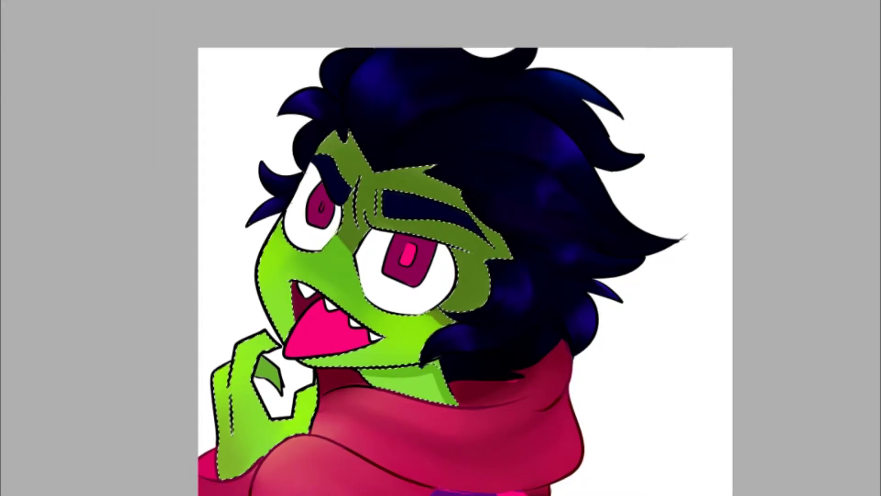
left_click_drag(542, 36, 478, 45)
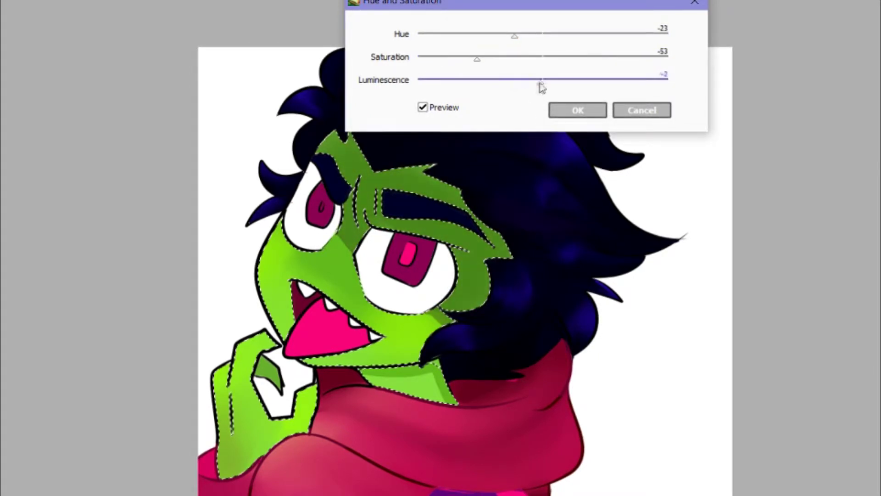
left_click_drag(542, 83, 565, 96)
left_click(575, 110)
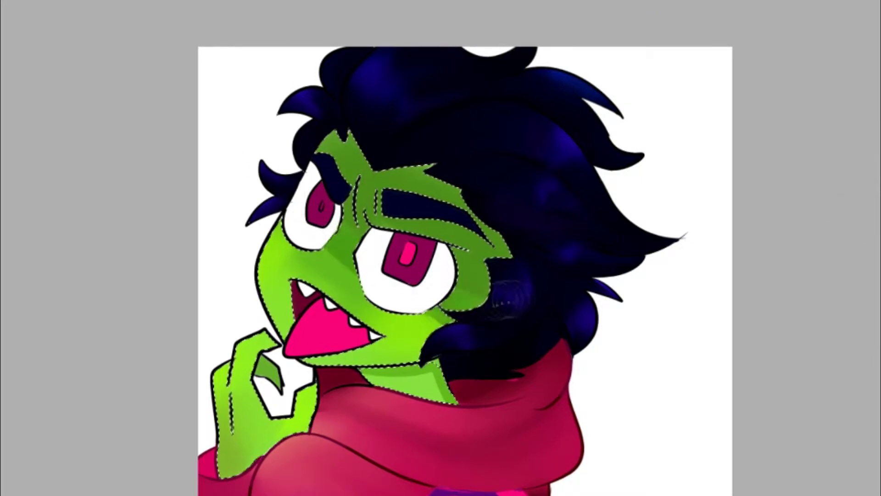
Blend the upper-face shadow softly down past the eyes and nose, and deepen the shading along the lower lip and jaw.
left_click_drag(357, 253, 340, 241)
scroll(377, 282, "up", 3)
mouse_move(343, 456)
left_mouse_down()
mouse_move(487, 454)
mouse_move(505, 473)
mouse_move(498, 459)
left_mouse_up()
left_click_drag(158, 257, 188, 298)
mouse_move(257, 478)
left_mouse_down()
mouse_move(330, 472)
mouse_move(406, 441)
left_mouse_up()
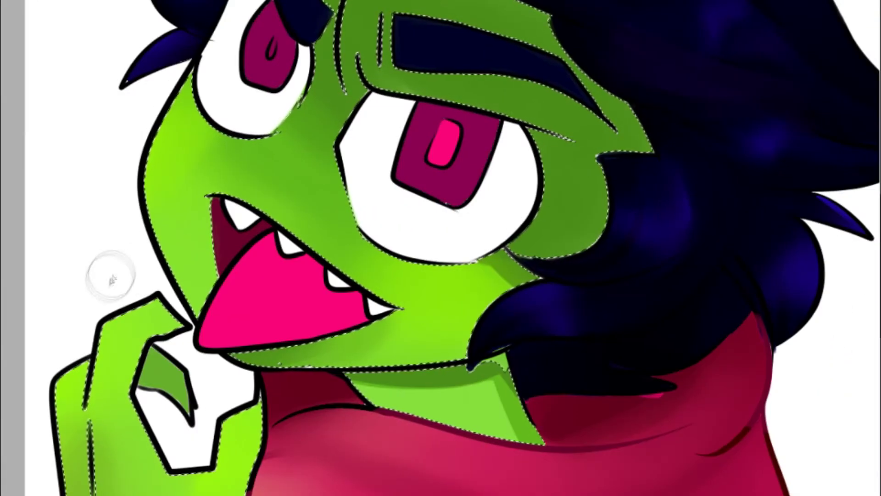
Paint pale yellow highlights on both cheeks and blend the one on the outer cheek into the green skin.
key("ctrl+d")
left_click_drag(367, 221, 288, 321)
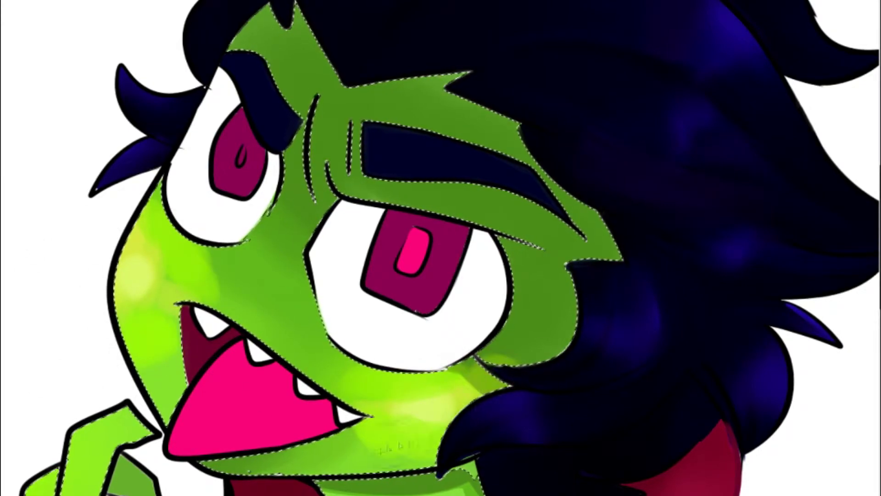
left_click_drag(118, 278, 216, 272)
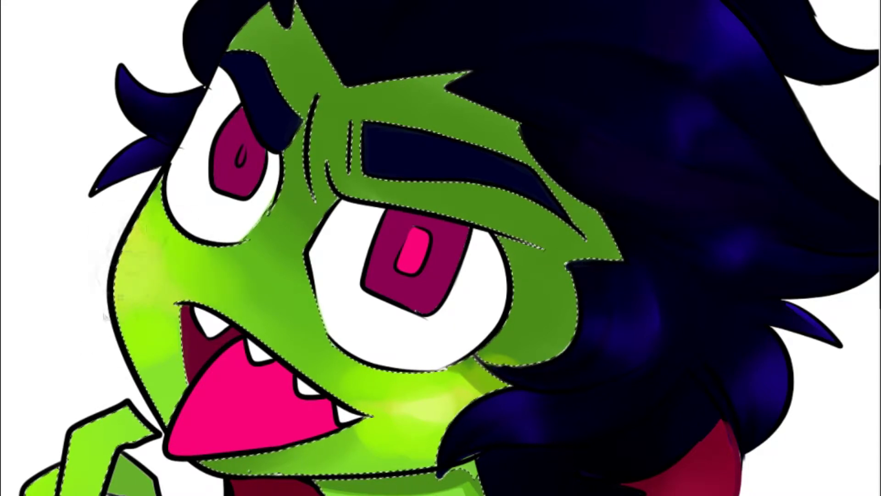